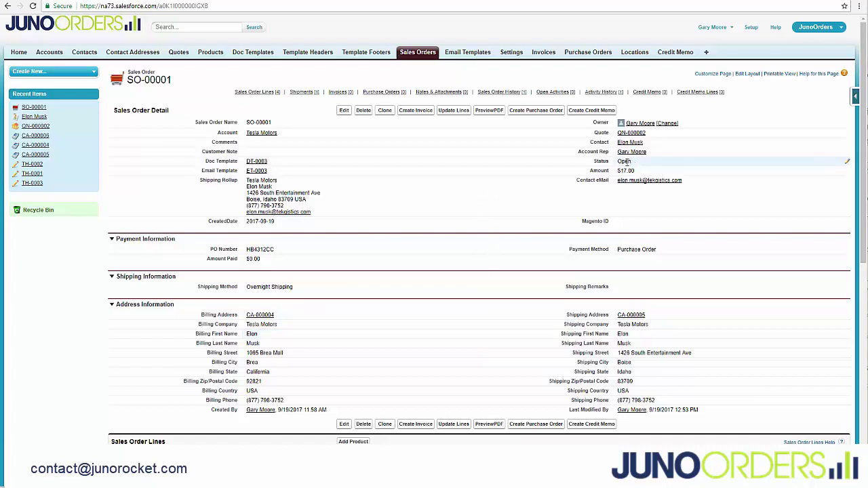
scroll(519, 275, down, 2)
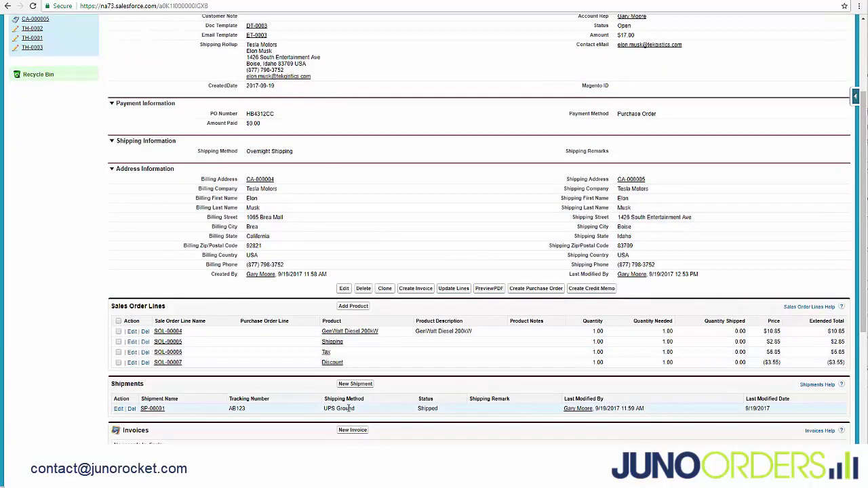
scroll(675, 236, up, 2)
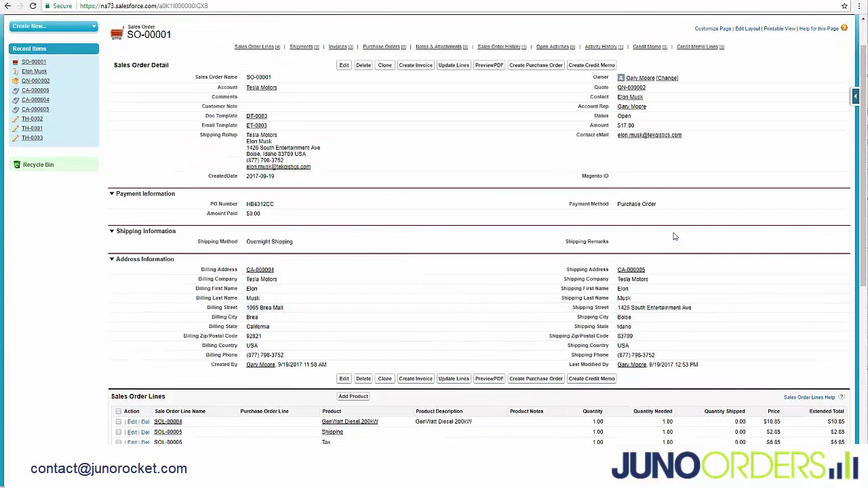
double_click(632, 116)
click(632, 118)
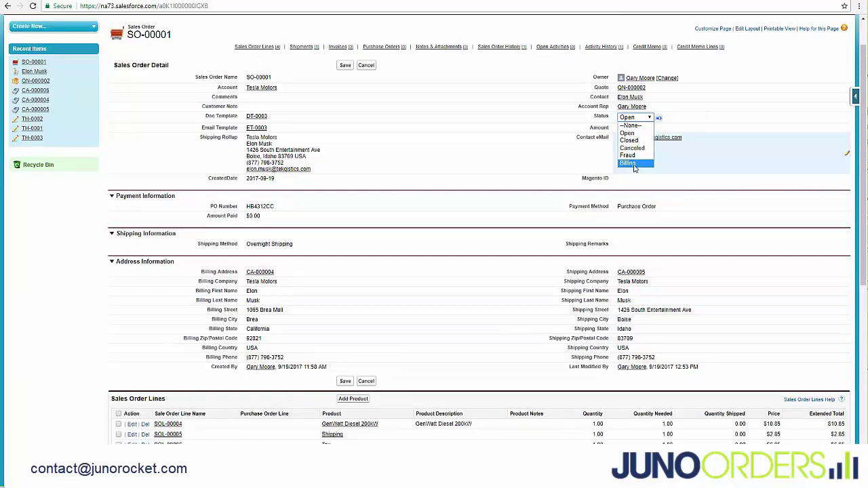
click(368, 66)
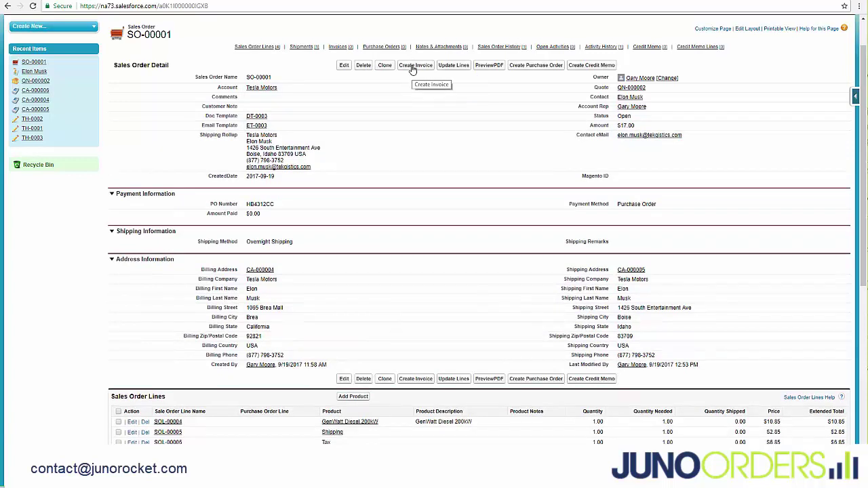
double_click(625, 116)
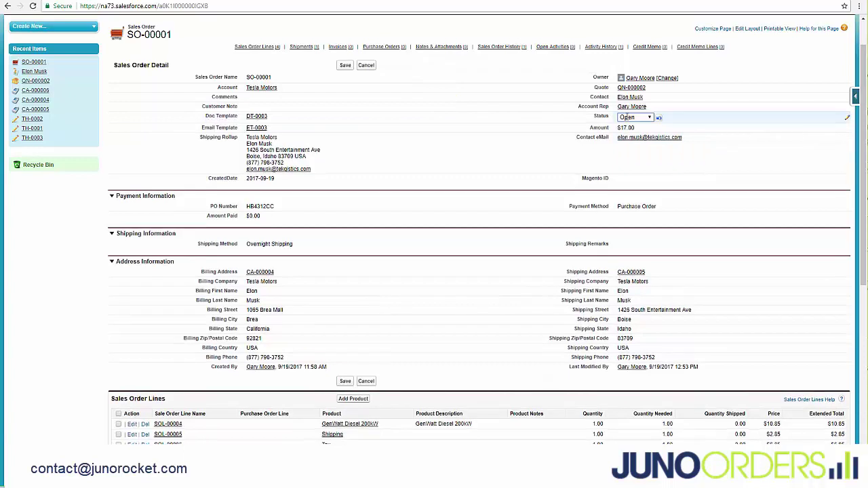
click(625, 116)
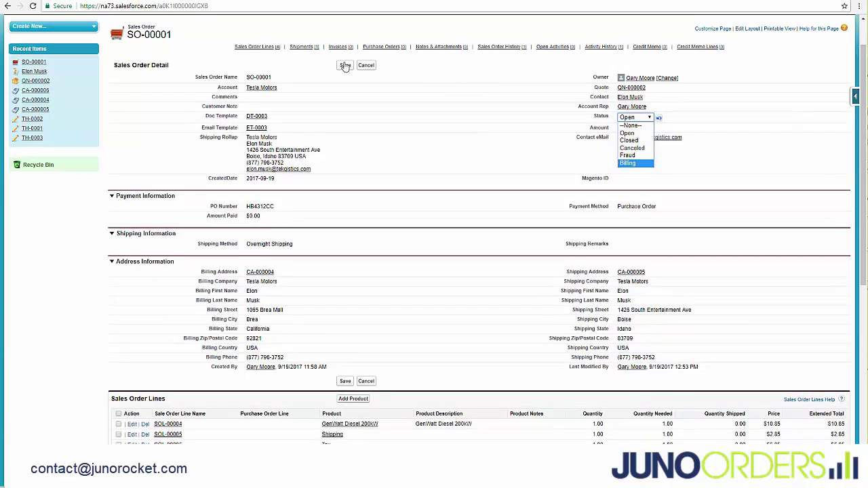
click(364, 65)
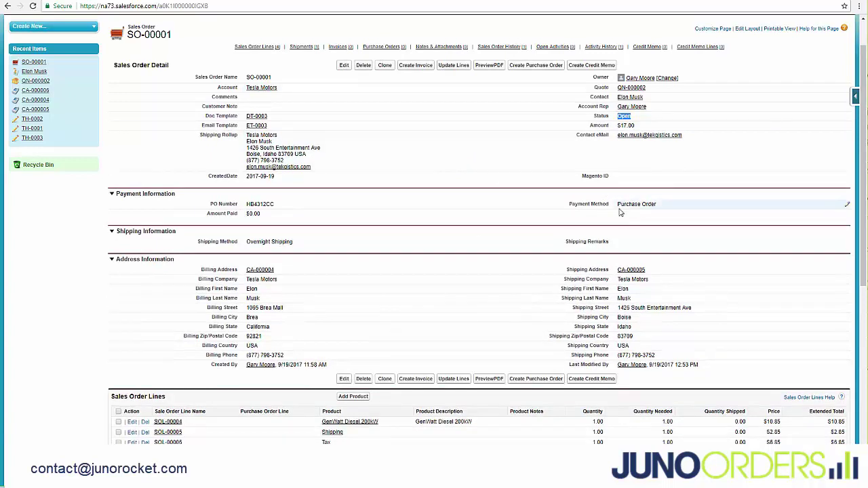
double_click(655, 210)
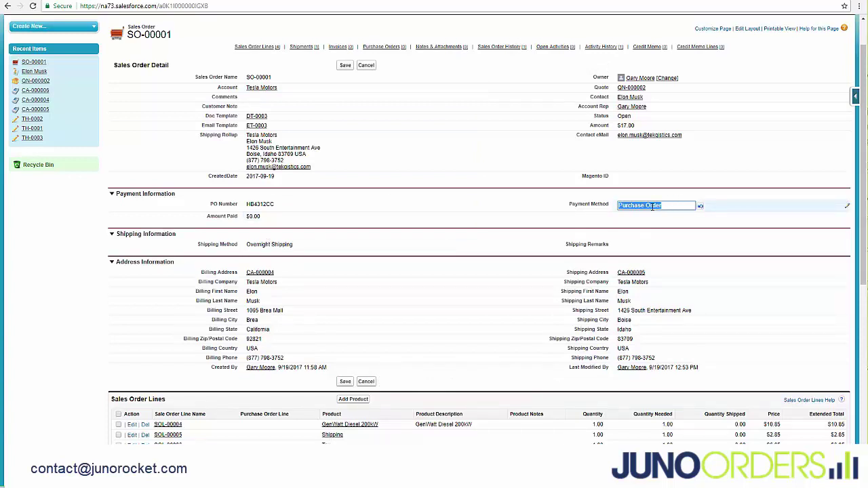
click(368, 66)
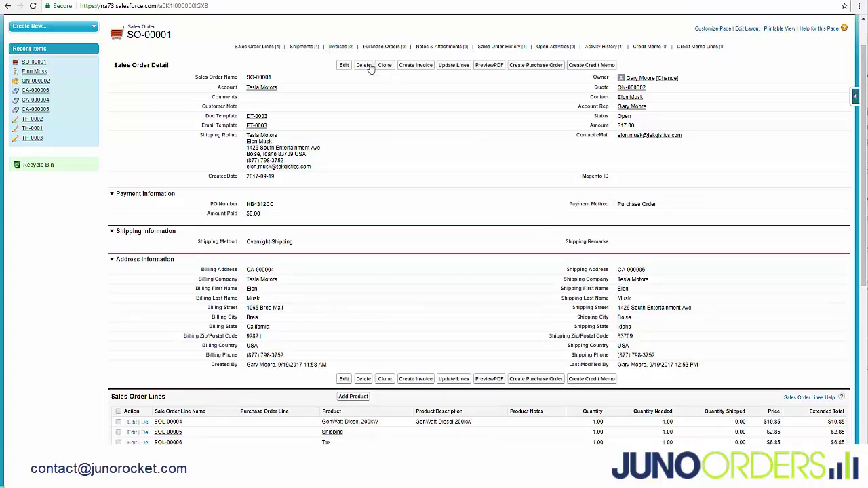
Set the sales order's Amount Paid to 17.00 and its Payment Method to Credit Card, and save the record
double_click(264, 213)
text(17.00)
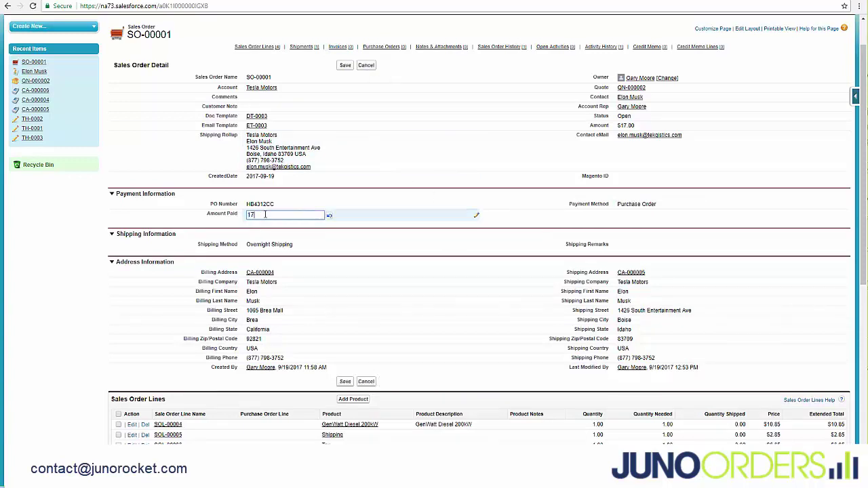
double_click(651, 205)
text(Credit Card)
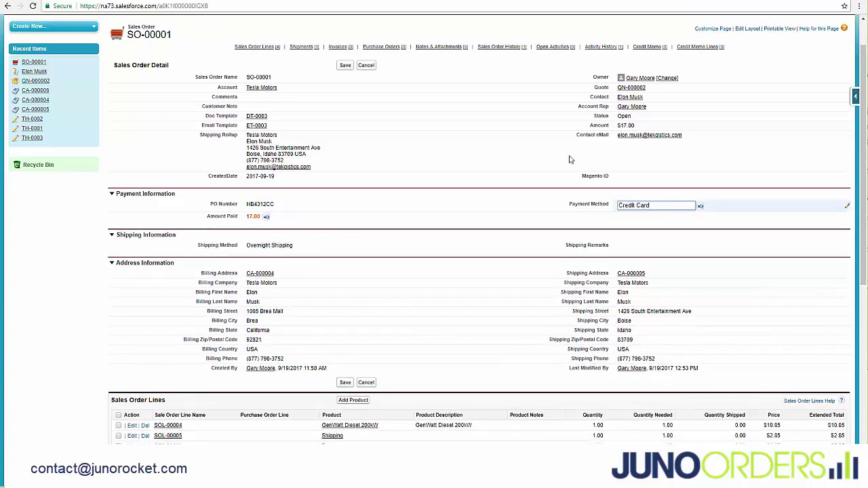
click(344, 65)
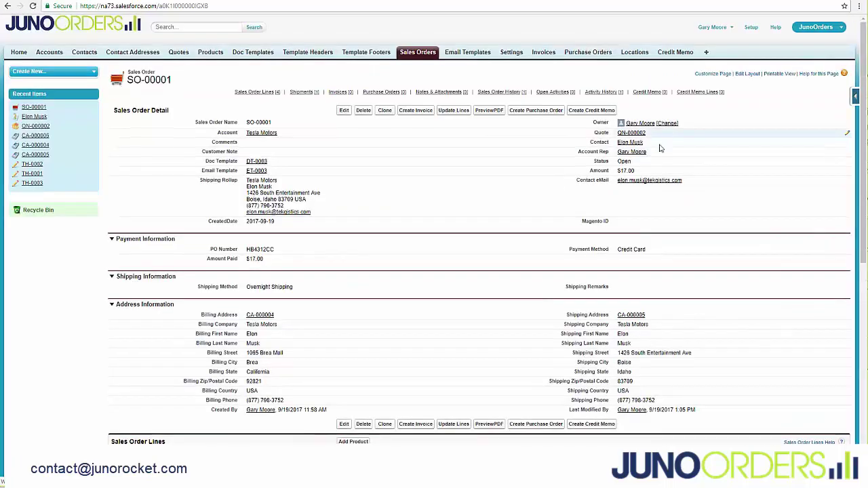
Change the sales order's Status to Billing and save the record
scroll(513, 256, down, 3)
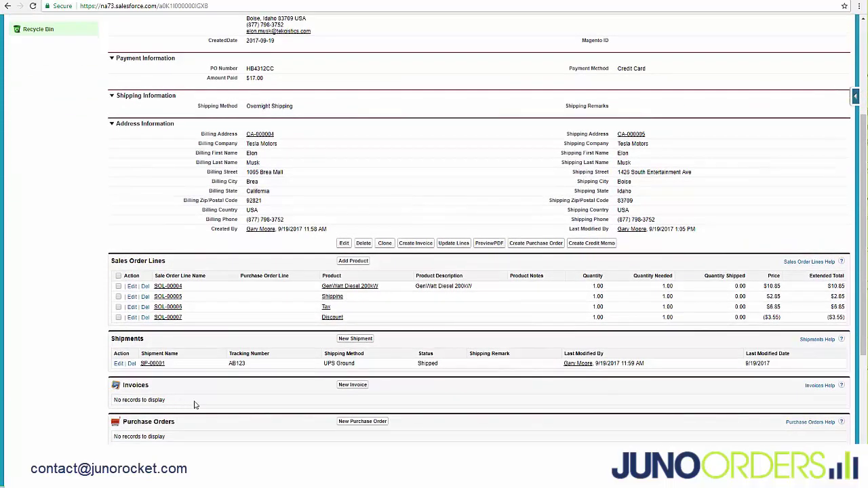
scroll(413, 338, up, 3)
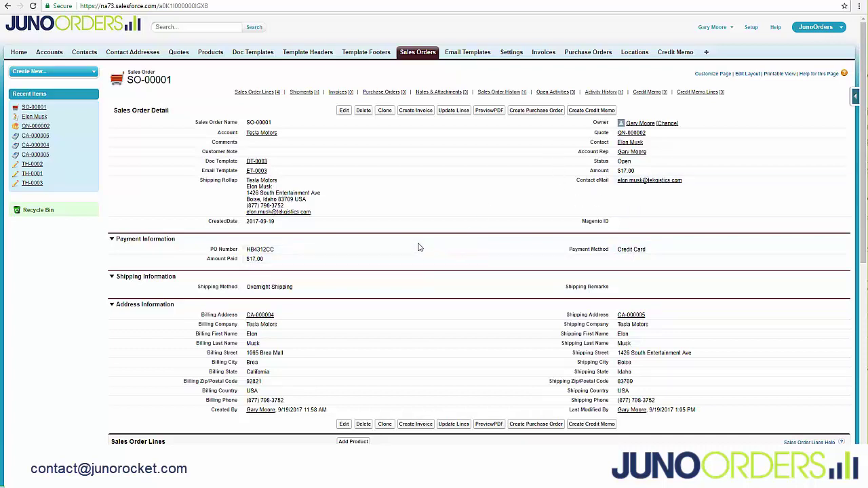
double_click(623, 162)
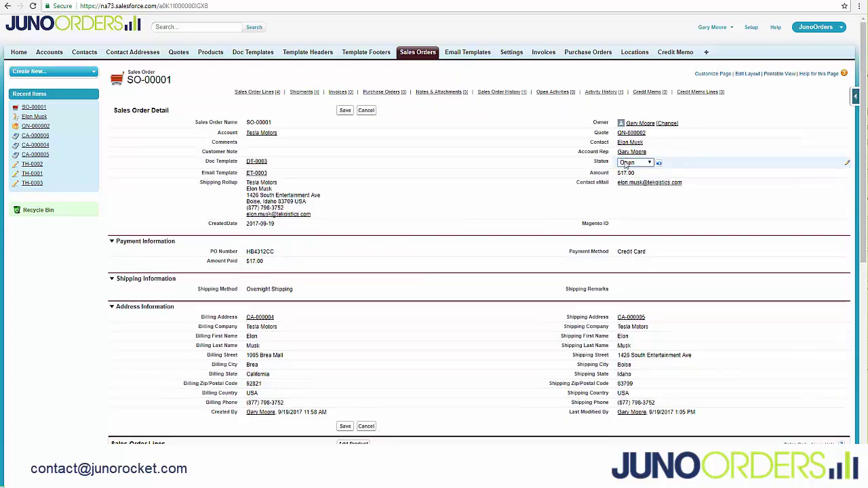
click(625, 164)
click(626, 209)
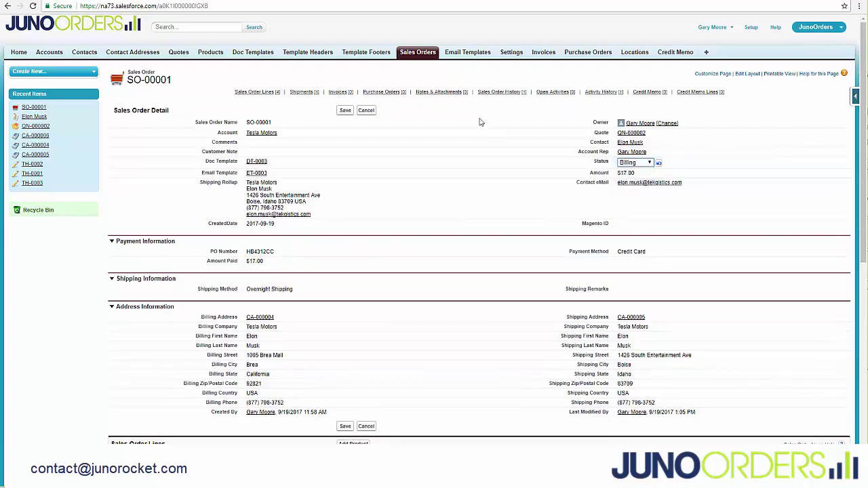
click(345, 110)
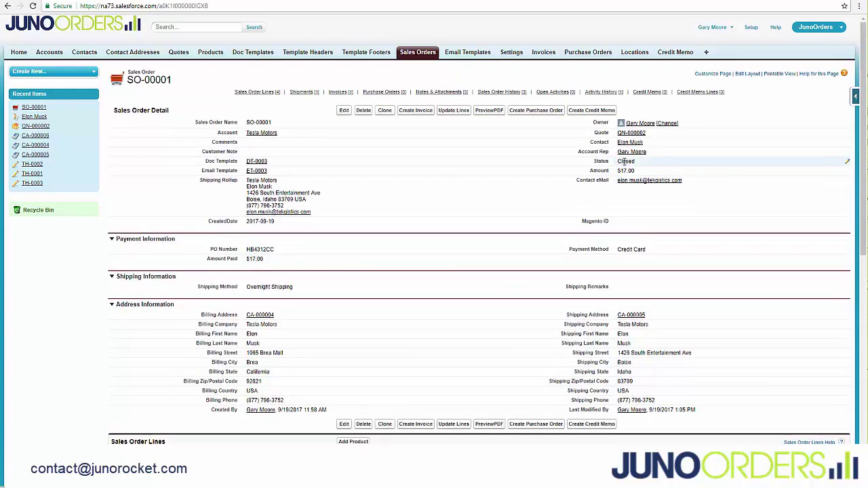
Open the invoice listed under the sales order and review its details, invoice lines and payments
scroll(625, 162, down, 3)
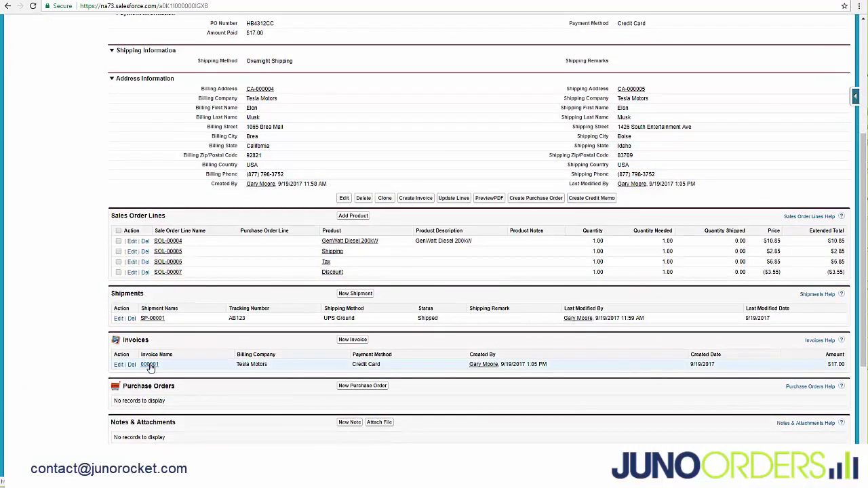
click(149, 365)
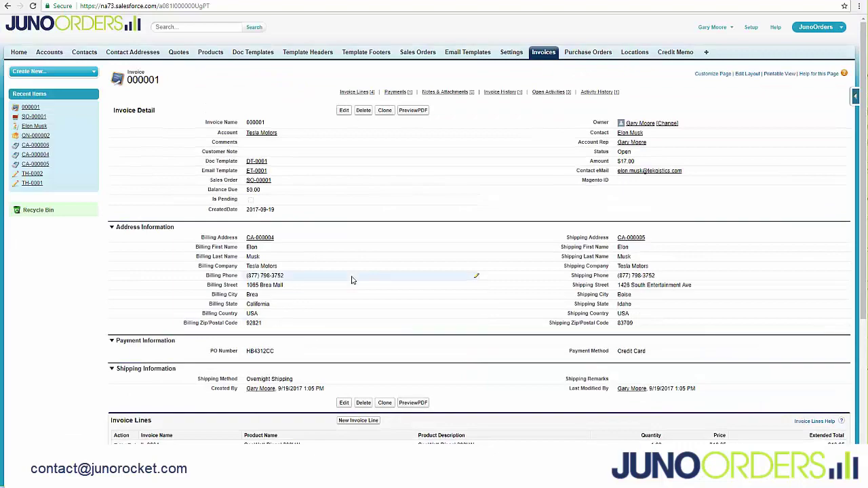
scroll(363, 267, down, 2)
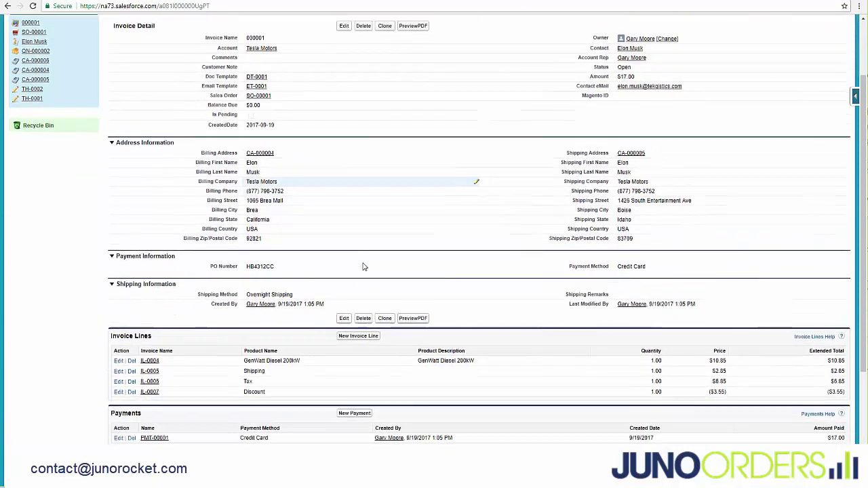
scroll(363, 267, down, 1)
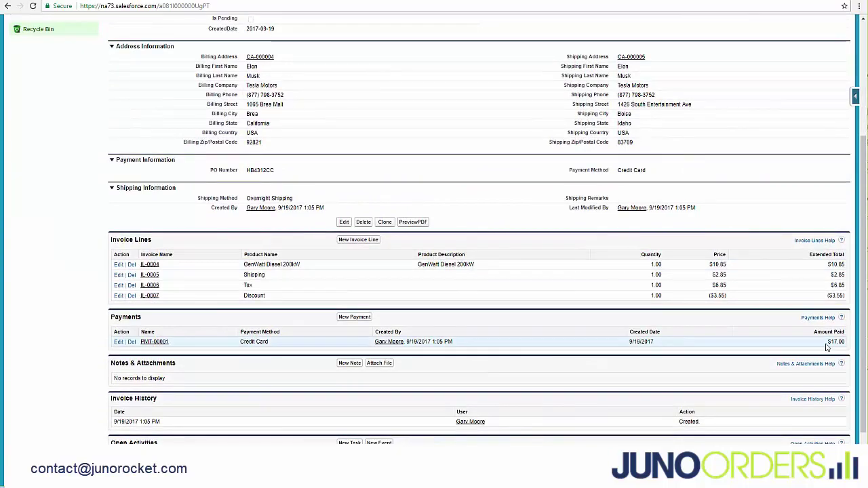
scroll(475, 257, up, 3)
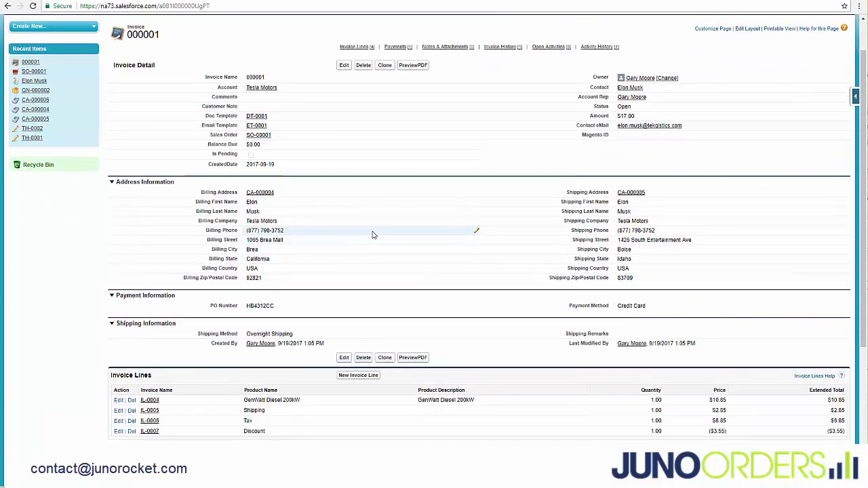
scroll(372, 235, up, 1)
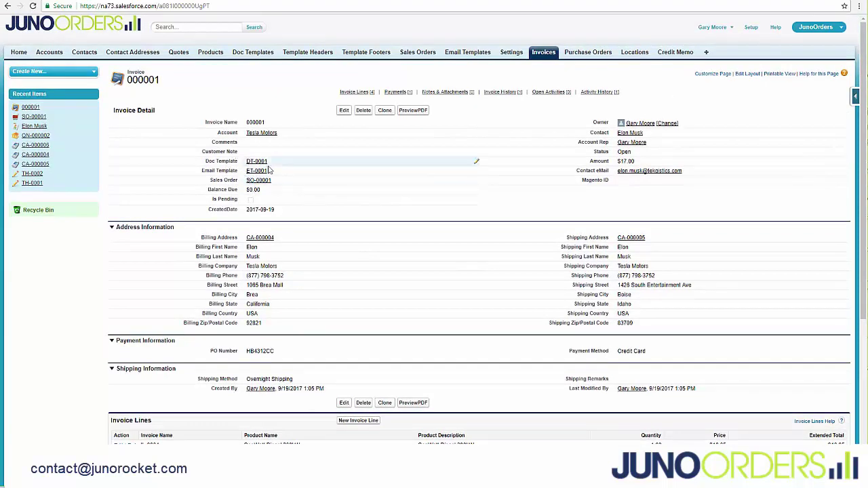
Preview the invoice as a PDF, check its addresses, payment term and totals, and close the preview without creating or sending it
mouse_move(259, 163)
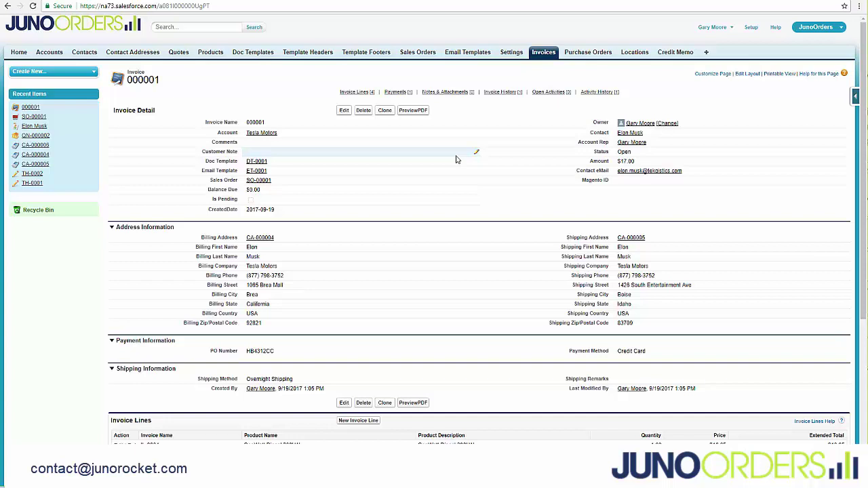
click(412, 111)
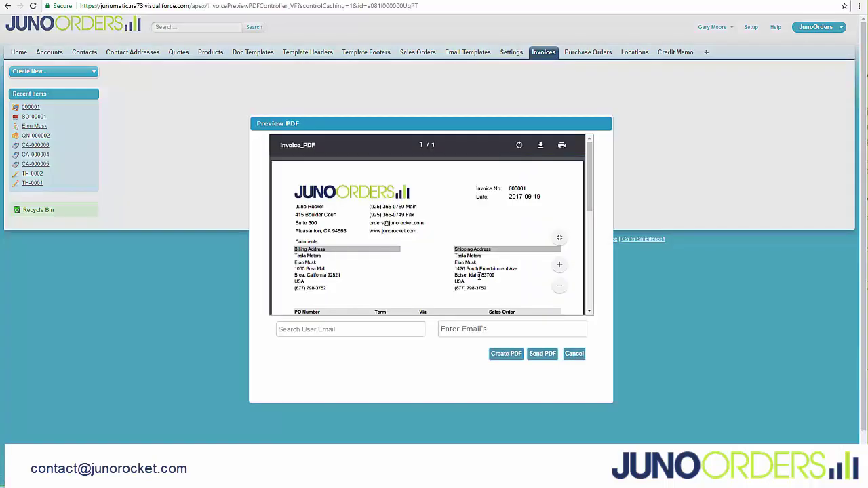
scroll(479, 275, down, 2)
scroll(479, 276, down, 2)
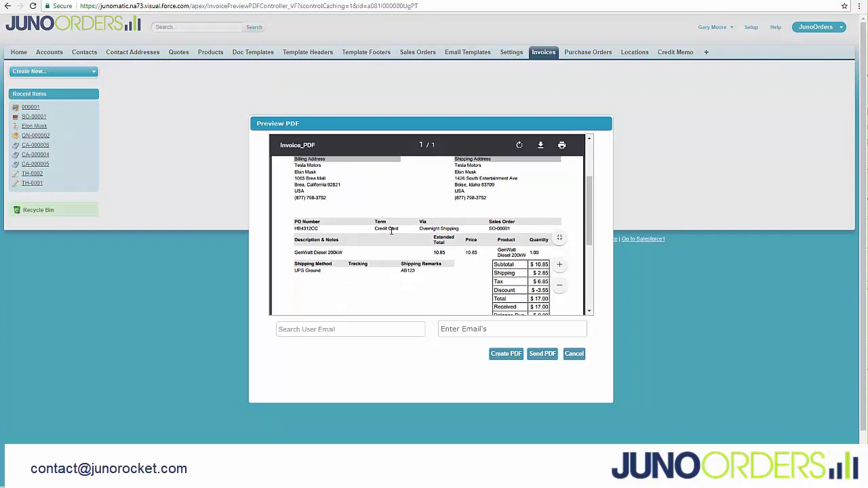
scroll(391, 231, down, 2)
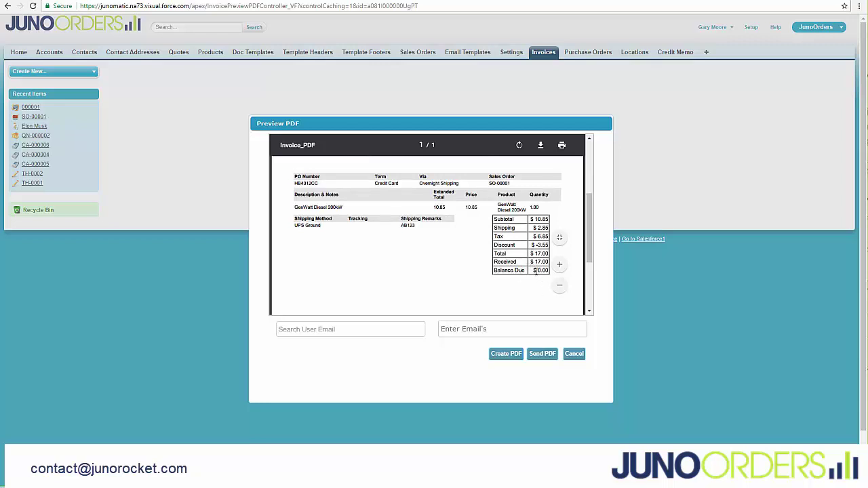
click(573, 353)
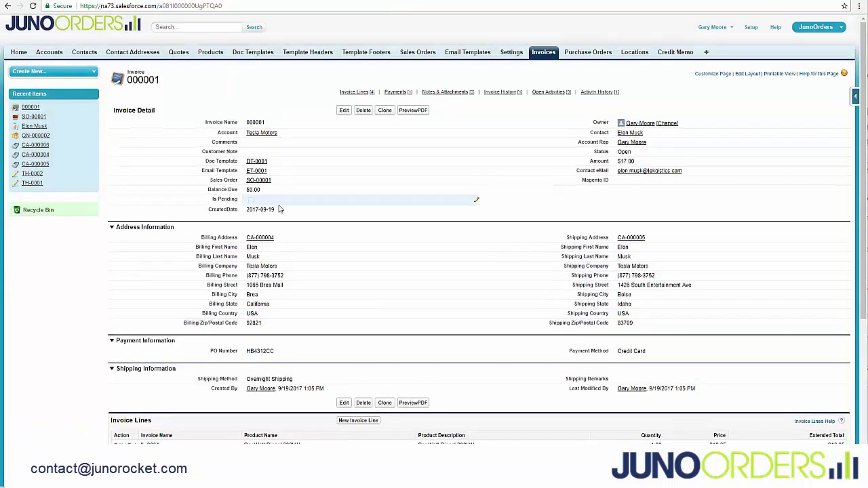